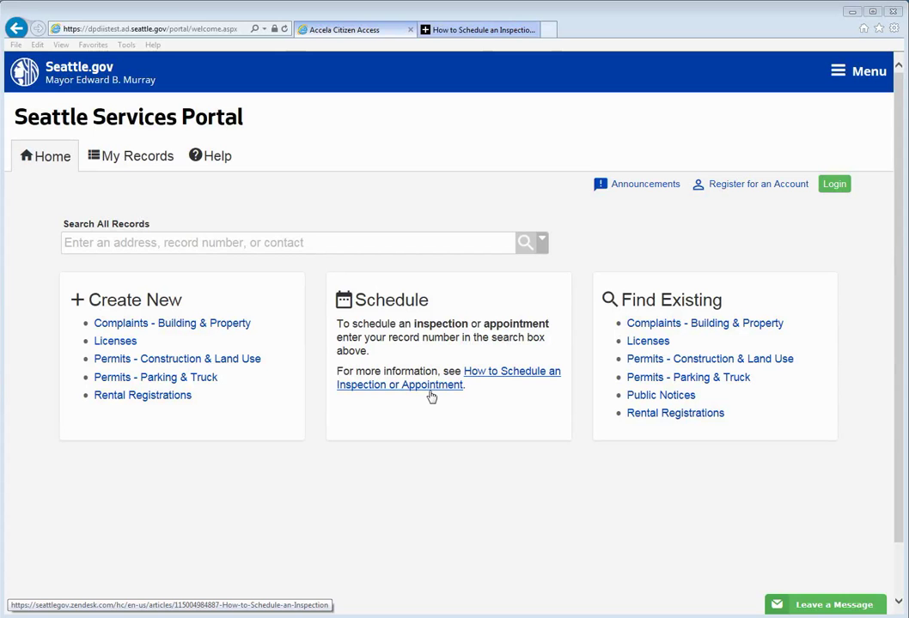
Open the Register for an Account page from the portal home page
click(752, 186)
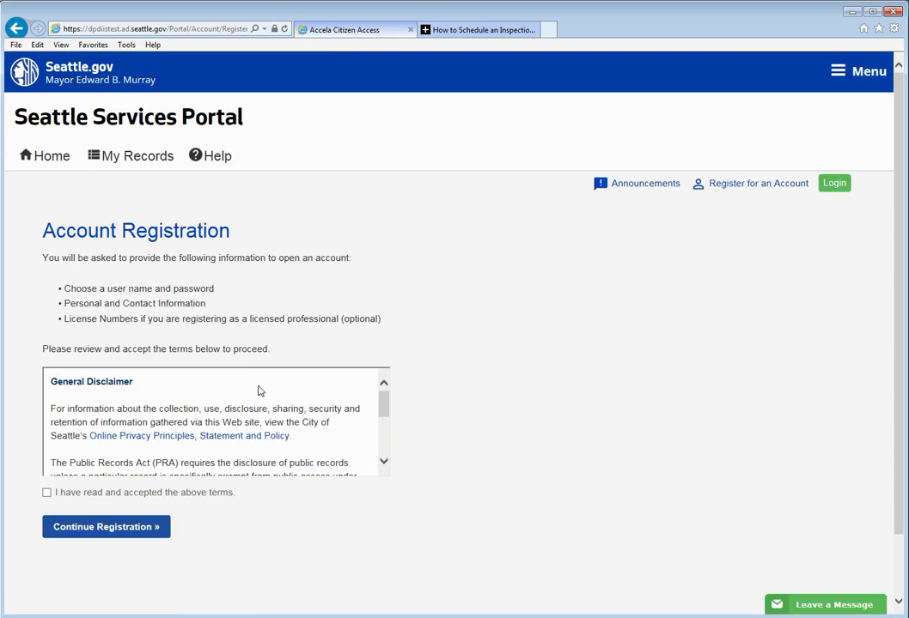
Accept the General Disclaimer terms and continue to registration Step 2
drag(383, 409, 387, 434)
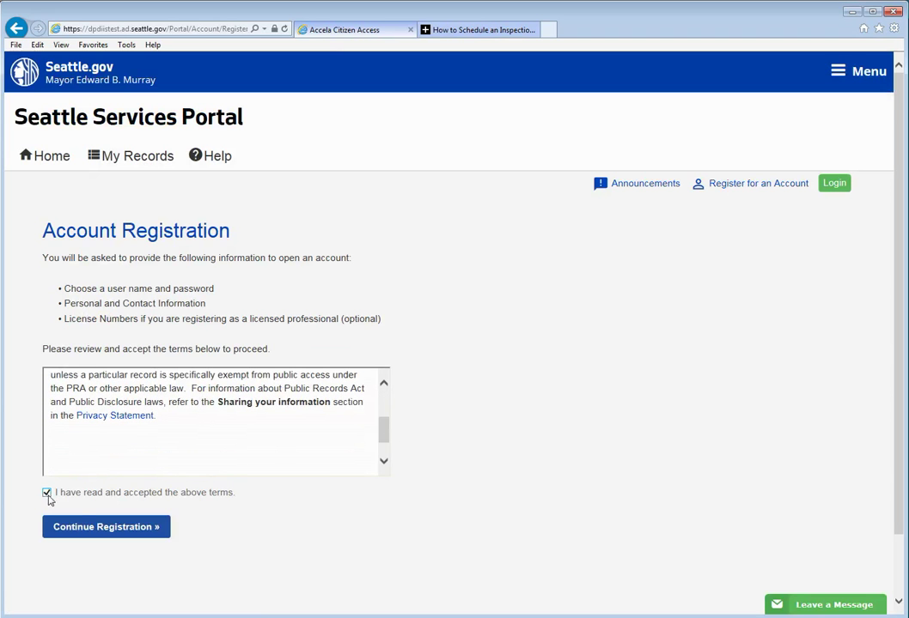
click(106, 529)
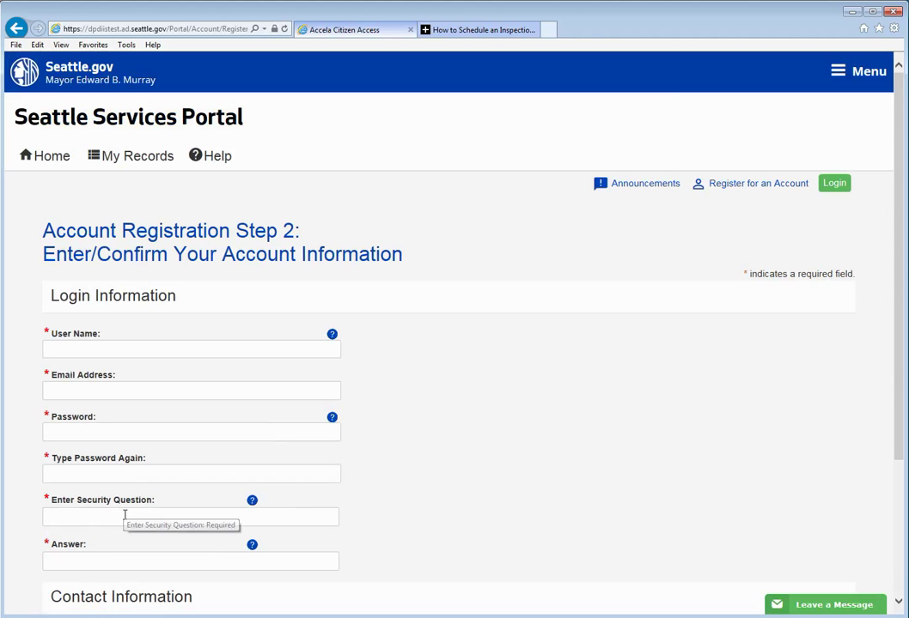
Enter a user name and the account's e-mail address in the login information
scroll(379, 433, down, 3)
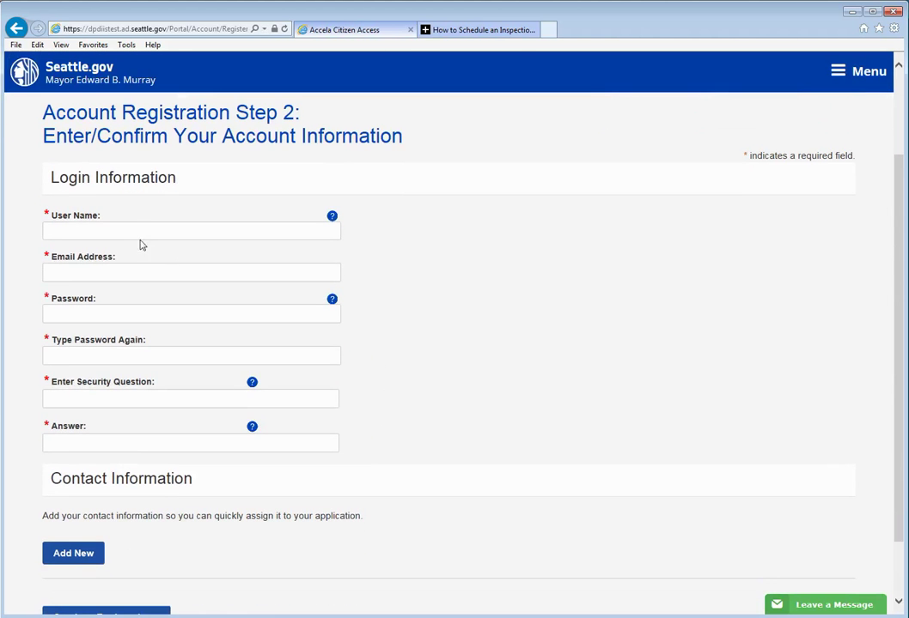
click(126, 231)
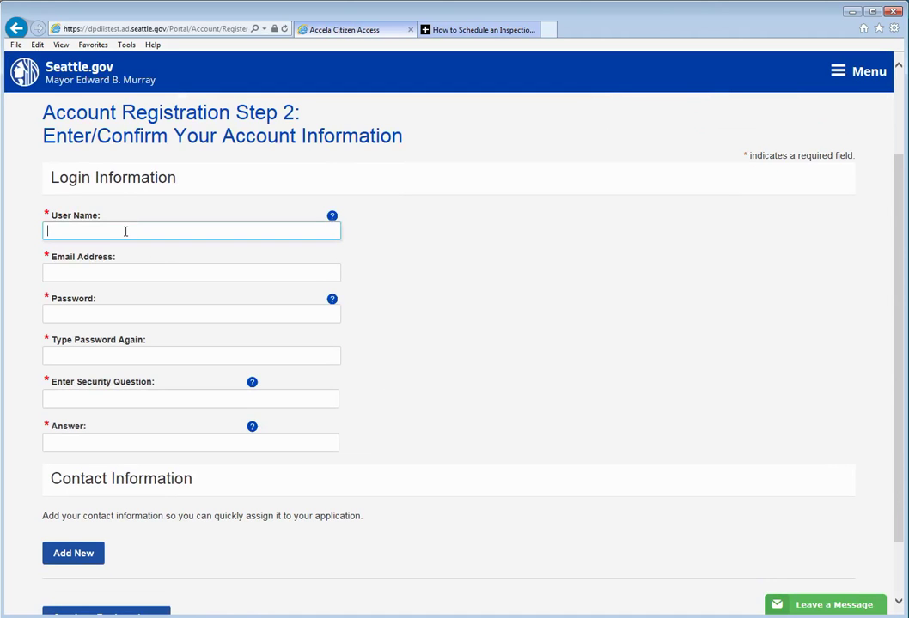
text(ApplySDCI)
click(109, 271)
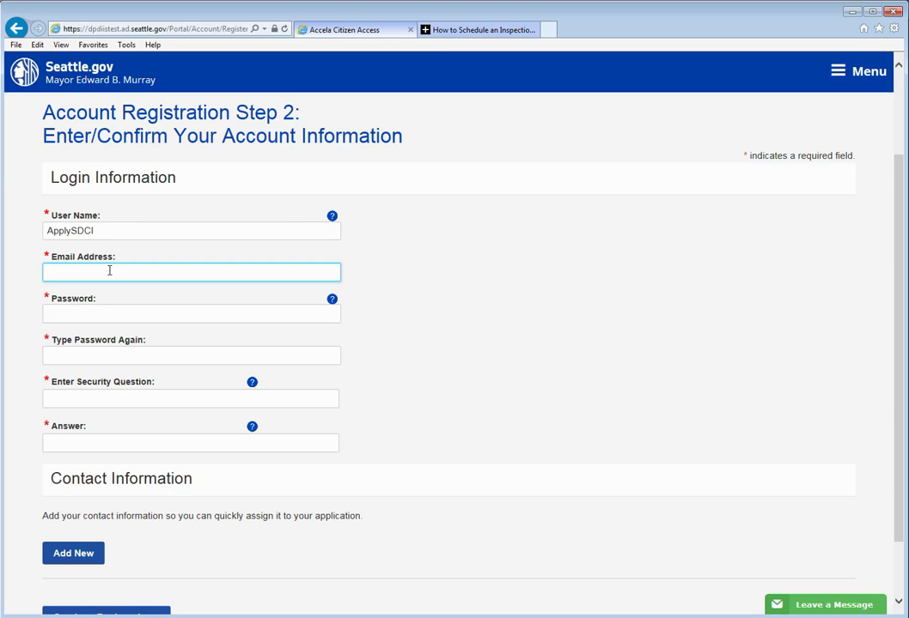
Type the account password and confirm it in the second password field
click(90, 315)
text(password)
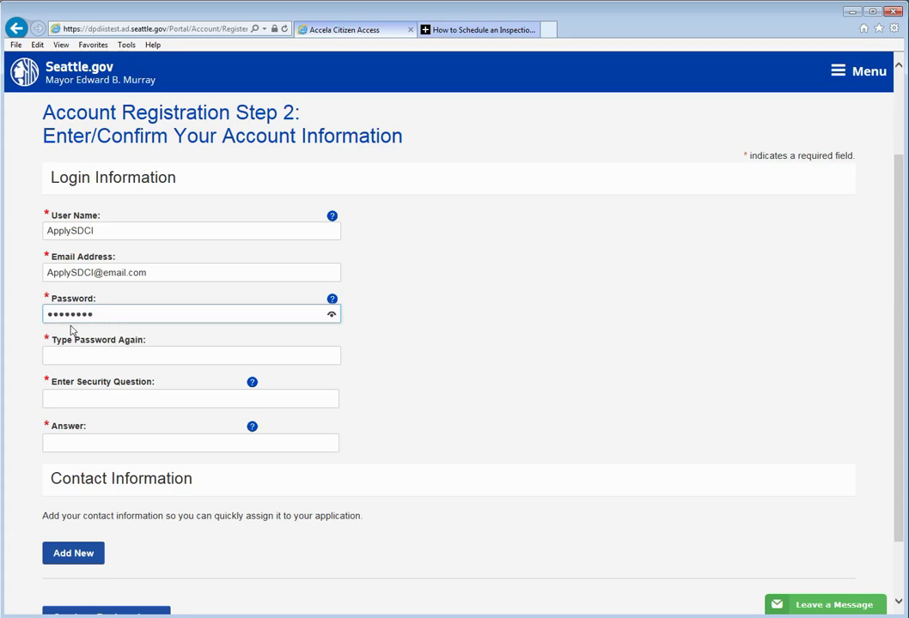
click(70, 357)
text(password)
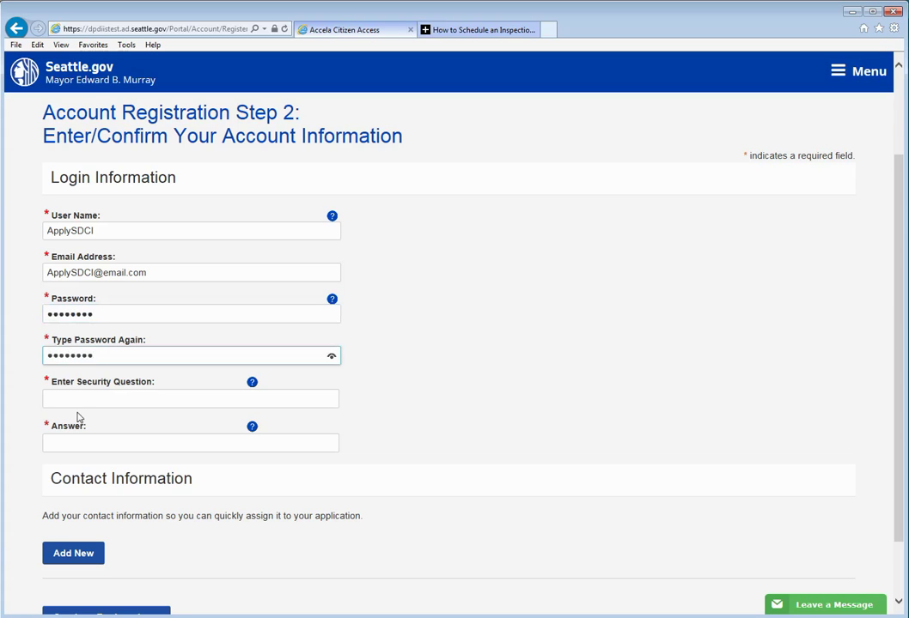
Add the security question 'First Dogs Name' with its answer
click(79, 400)
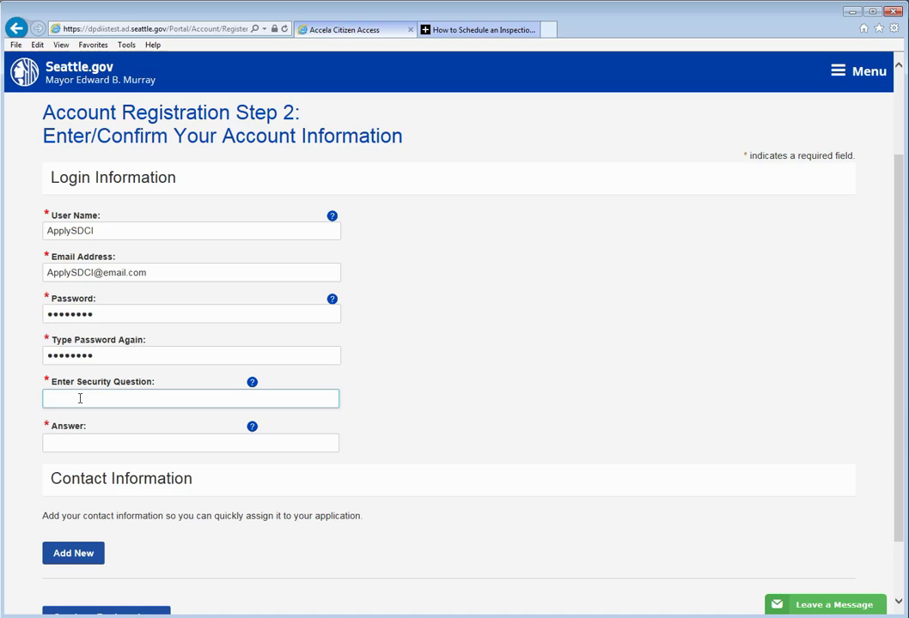
text(Firs)
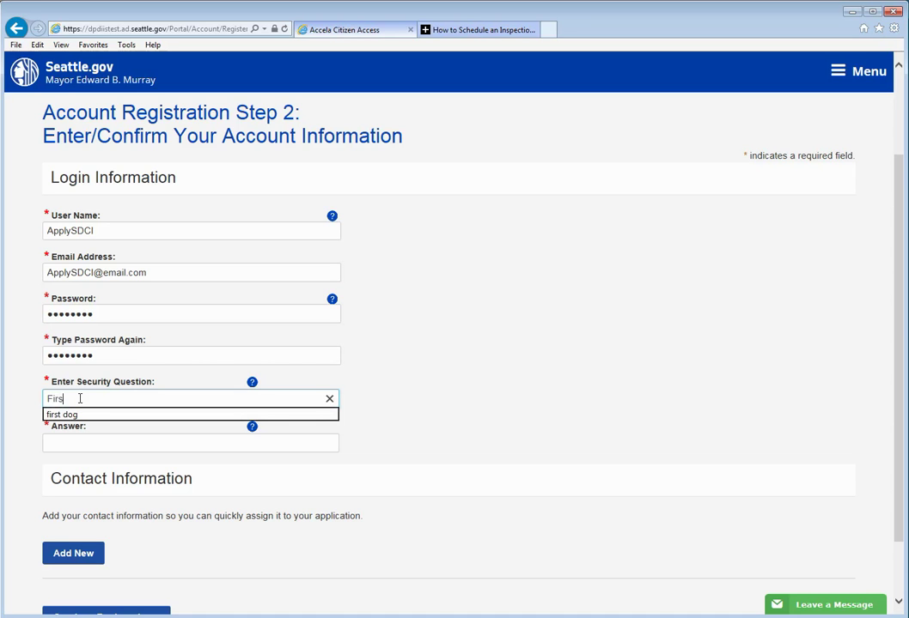
text(t Dog)
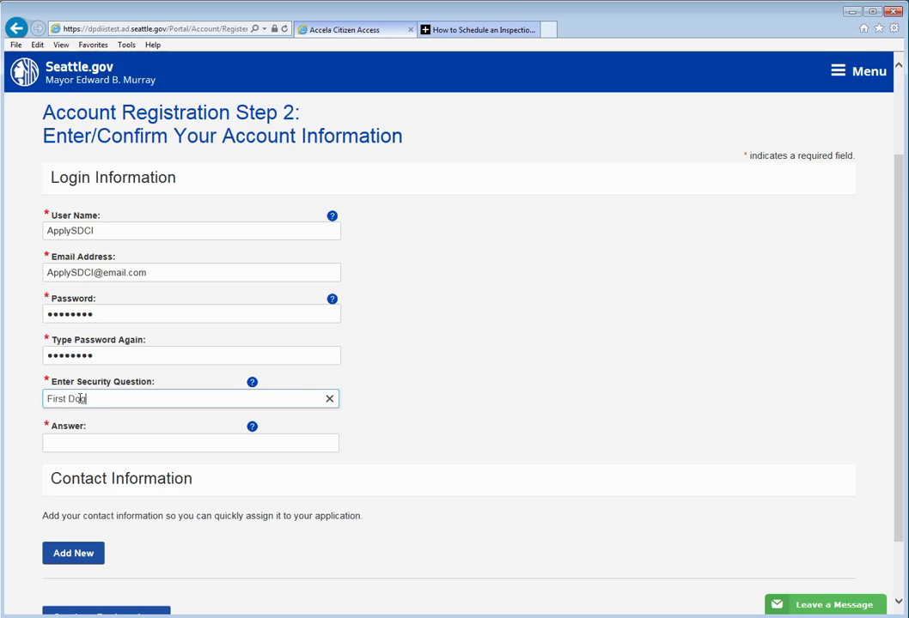
text(s Name)
click(81, 443)
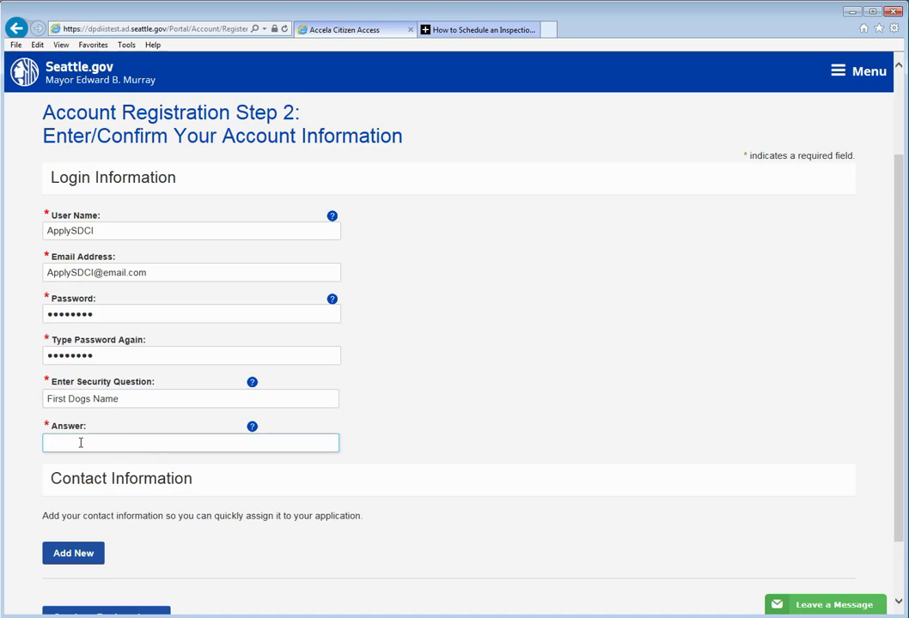
text(Fluffy)
scroll(326, 479, down, 3)
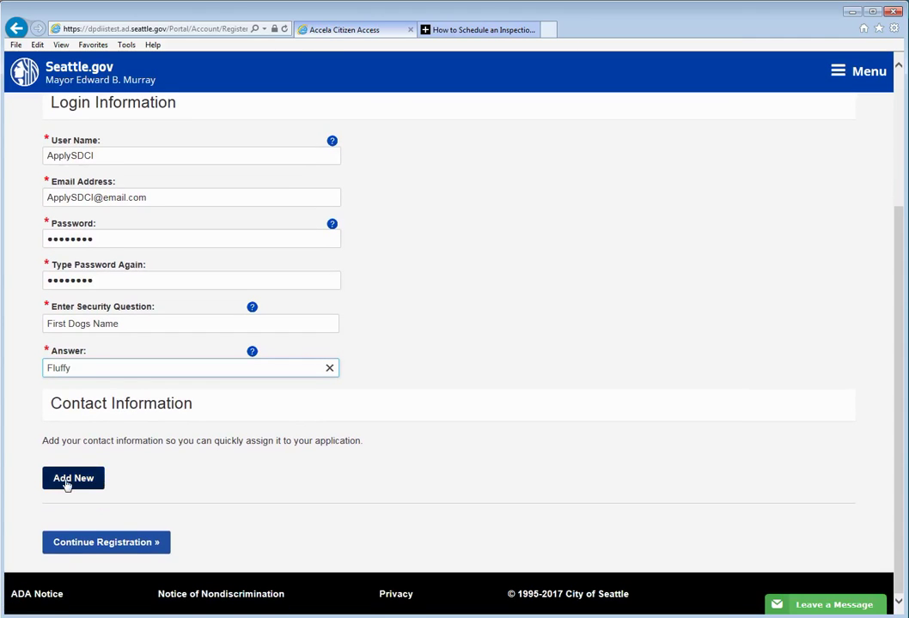
Add a new contact of type Individual and open its contact form
click(67, 484)
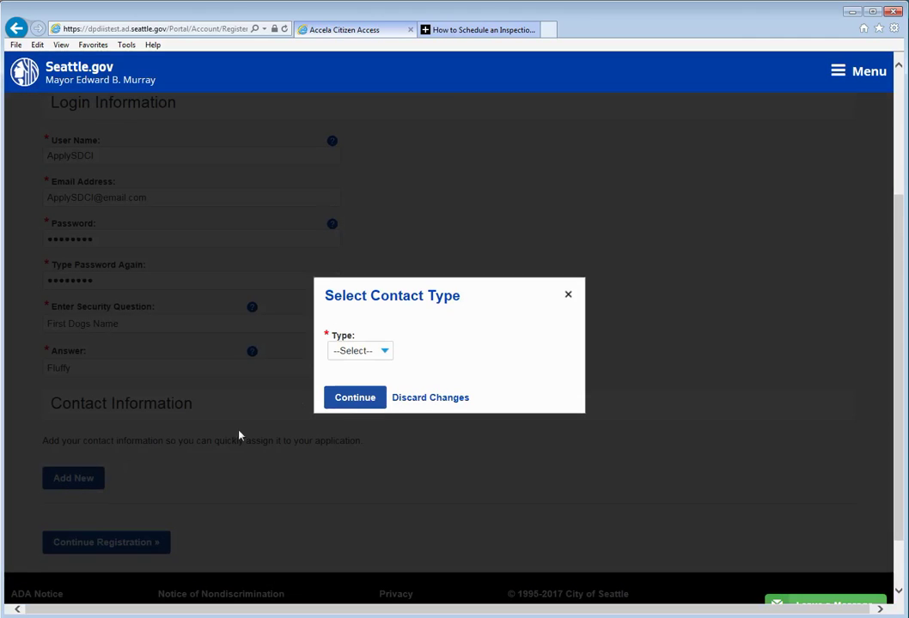
click(385, 352)
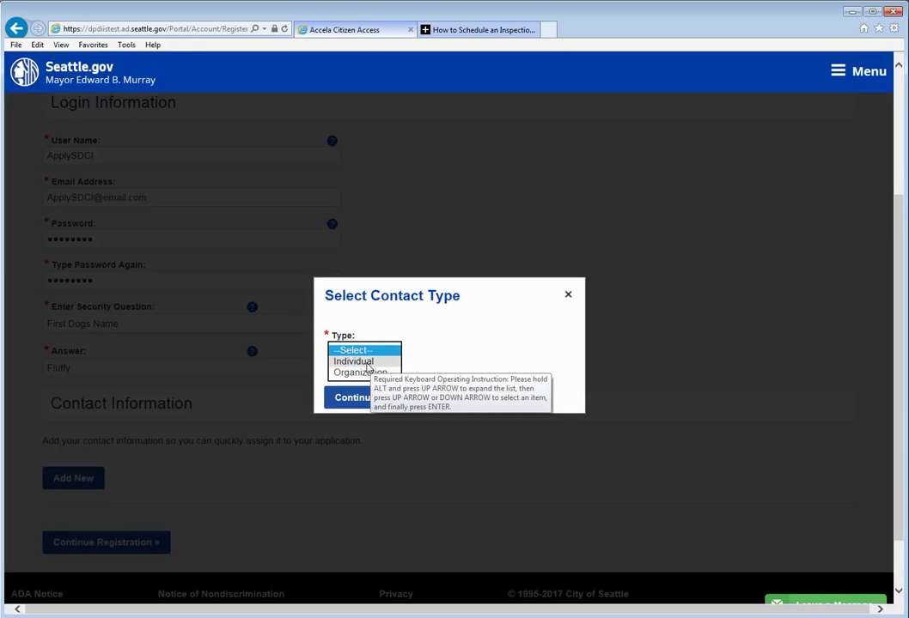
click(364, 362)
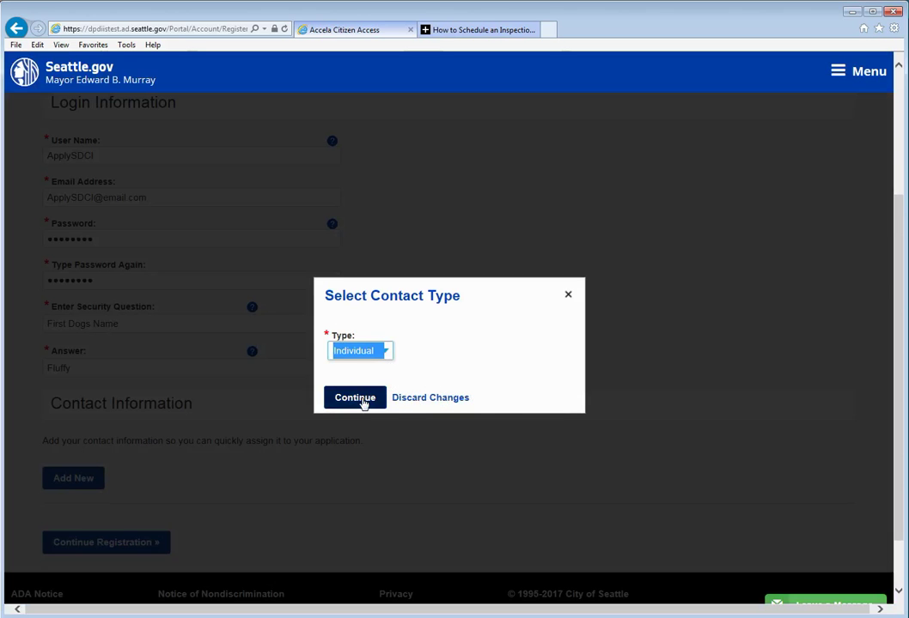
click(355, 397)
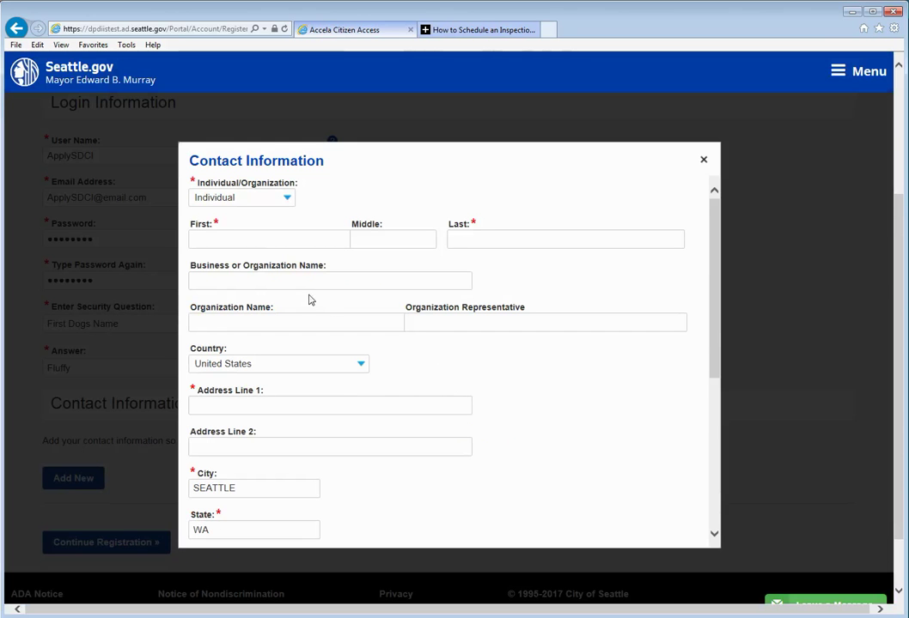
Enter the contact's first name, pick the suggested last name, and fill in the street address
click(226, 240)
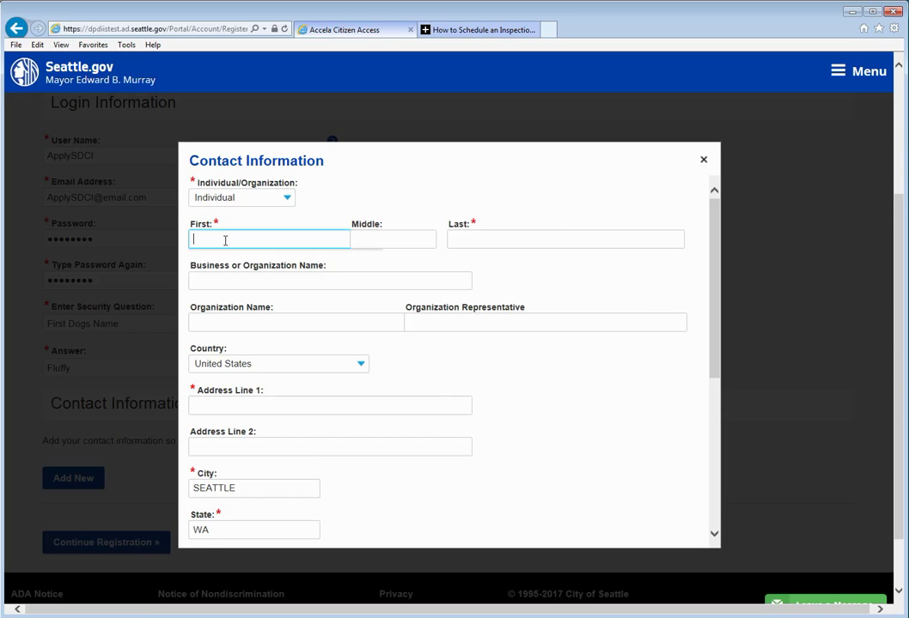
text(SDCI)
key(Tab)
key(Tab)
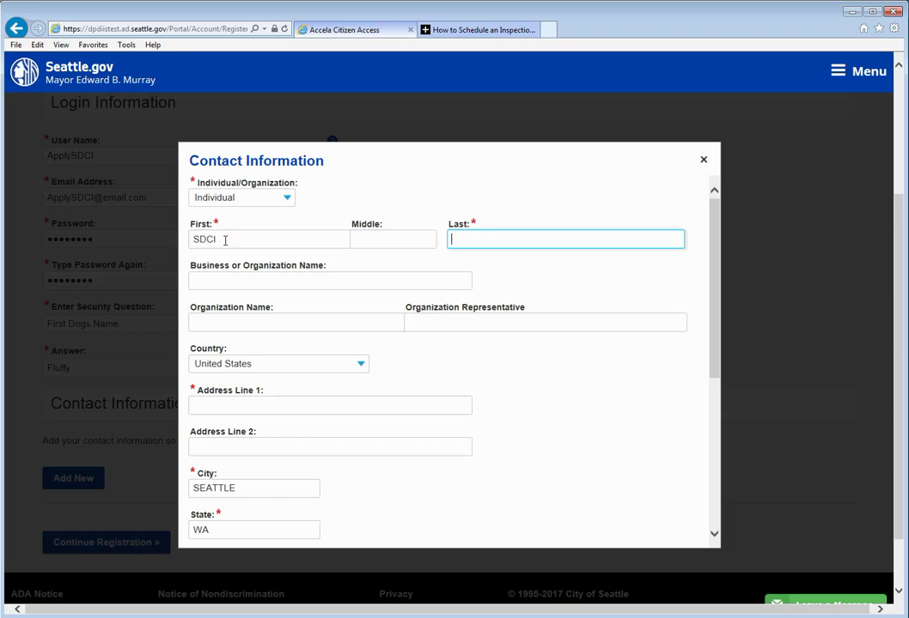
text(A)
key(Down)
key(Tab)
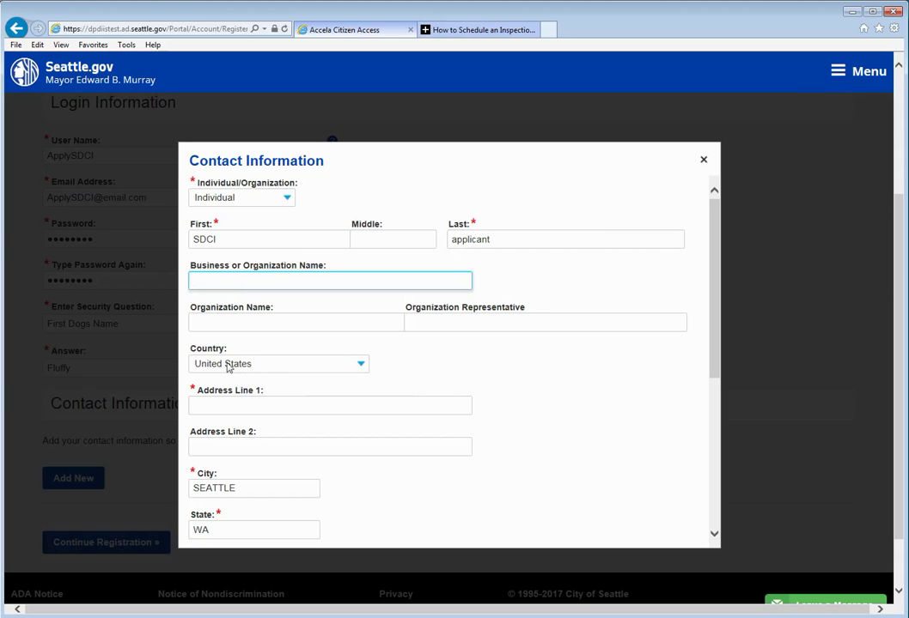
click(236, 404)
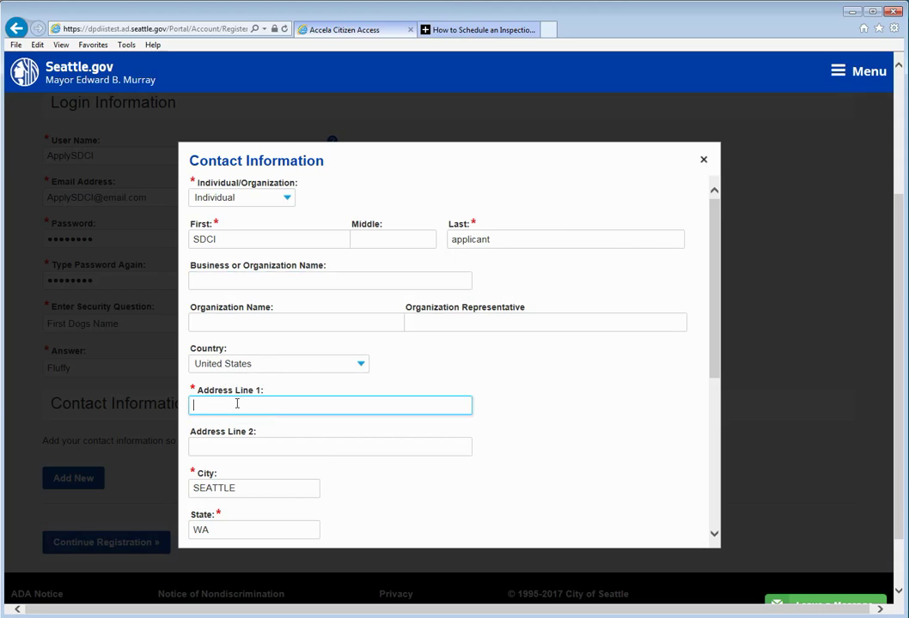
text(700 5TH AVE)
Fill in the contact's zip code, phone number and e-mail address
scroll(248, 427, down, 2)
click(220, 471)
text(98104)
scroll(269, 448, down, 1)
scroll(268, 448, down, 1)
click(214, 450)
text(206-555-1234)
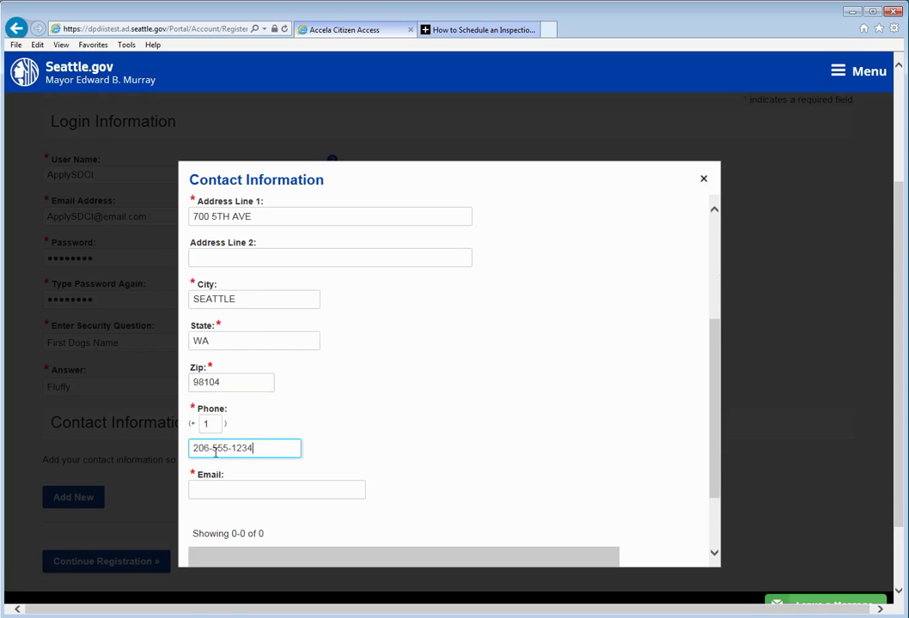
scroll(209, 471, down, 1)
click(211, 463)
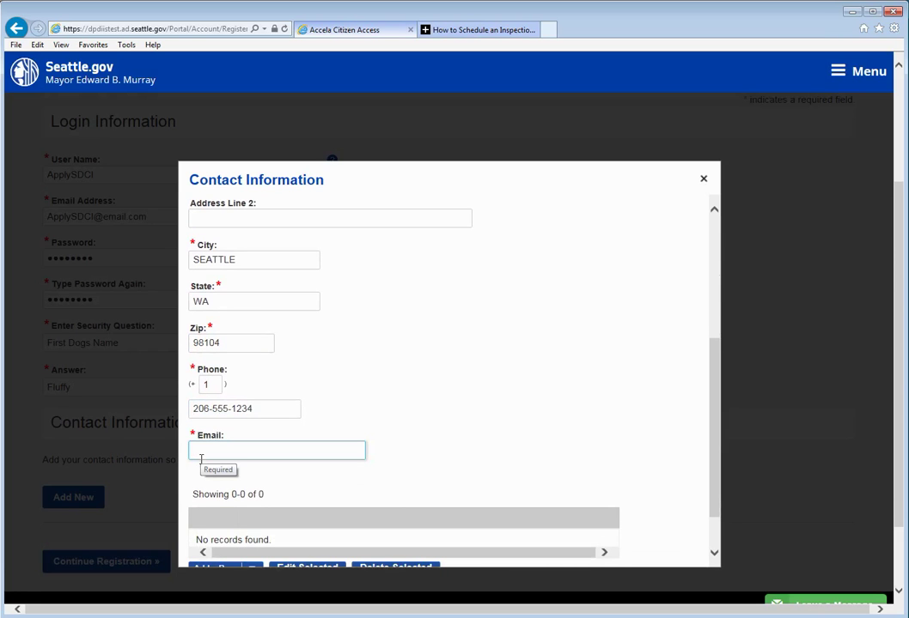
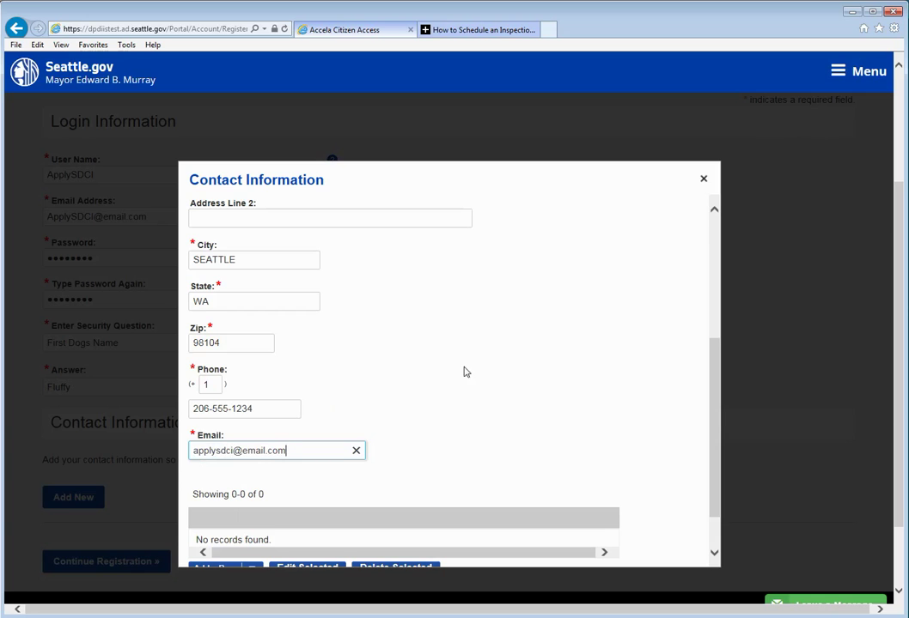
scroll(462, 373, down, 1)
scroll(463, 372, down, 3)
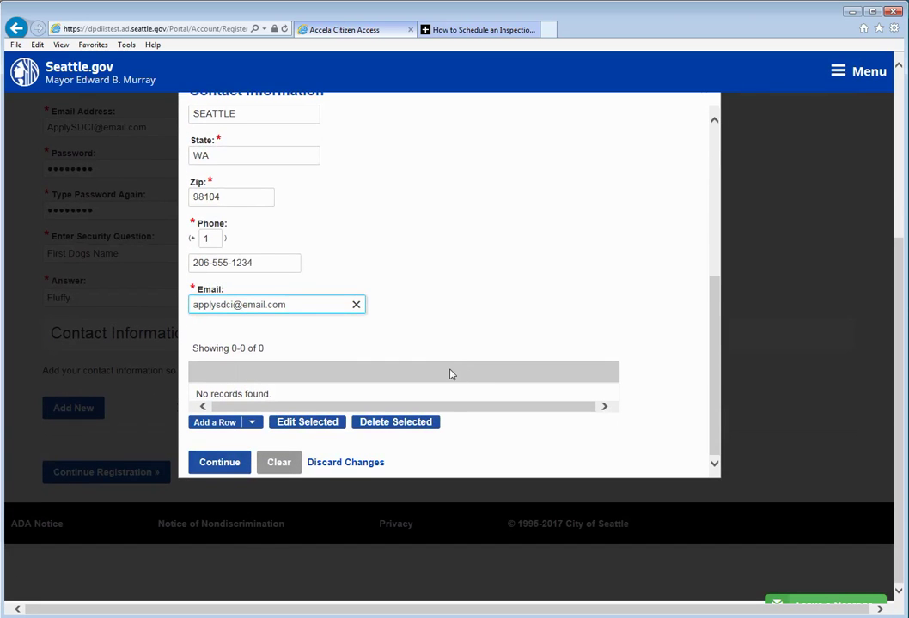
Add an extra table row, delete it again, and submit the contact information
click(224, 427)
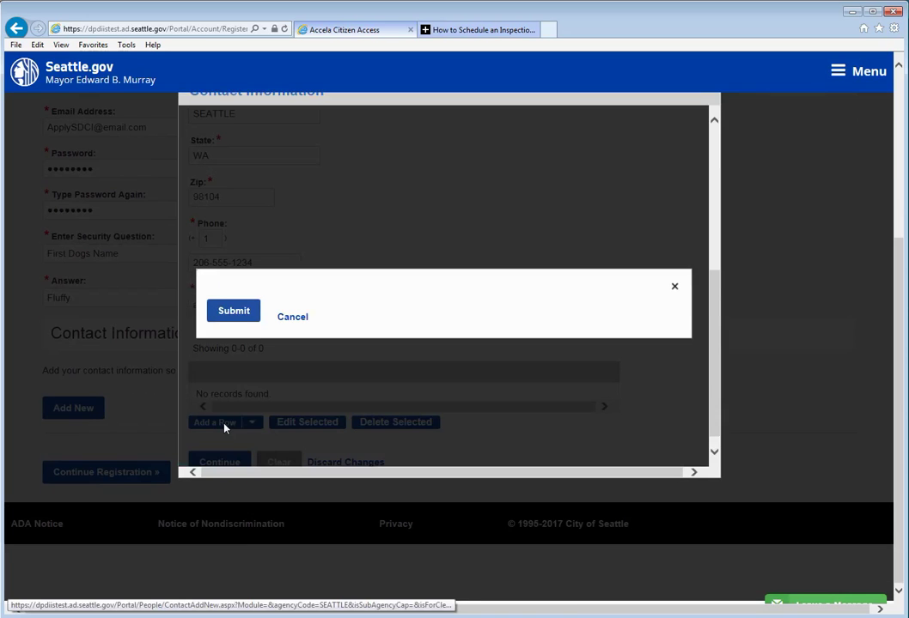
click(234, 291)
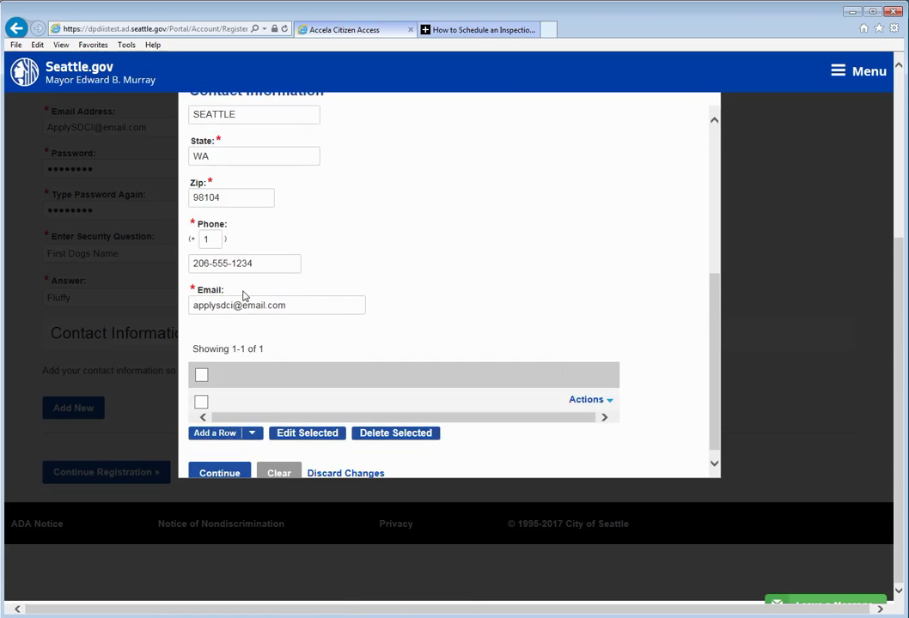
click(599, 401)
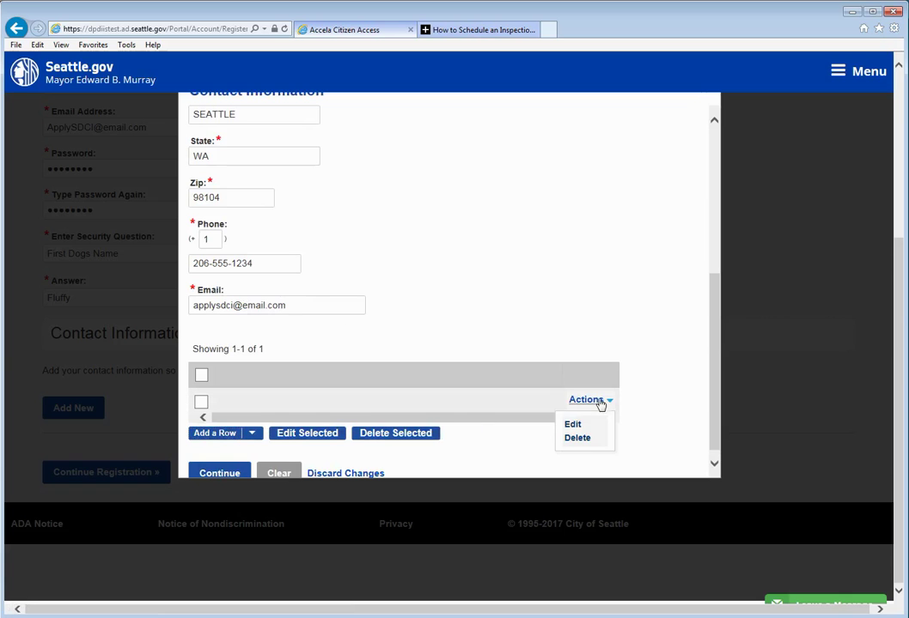
click(577, 440)
click(504, 361)
click(222, 464)
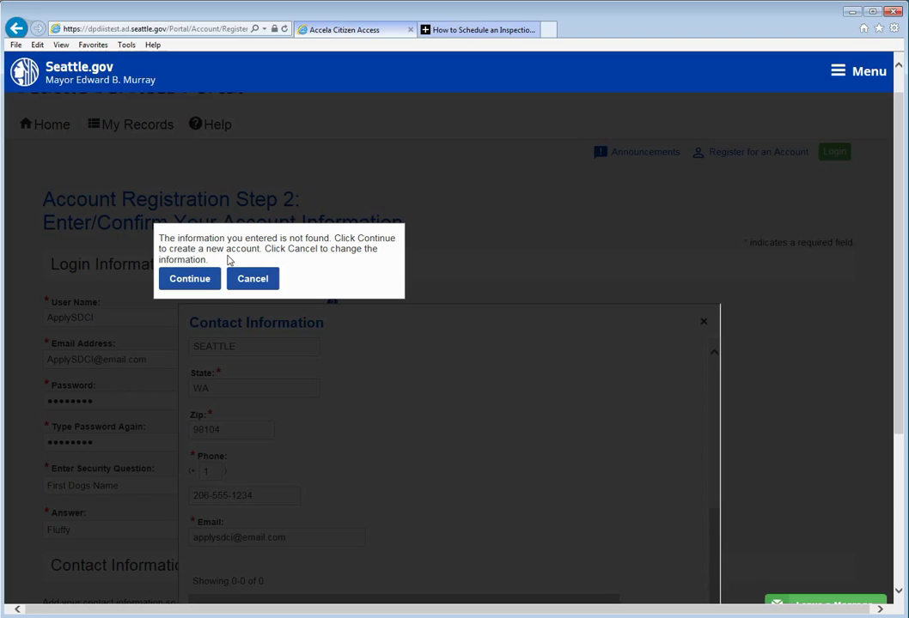
Confirm creating the new contact and submit the account registration
click(192, 280)
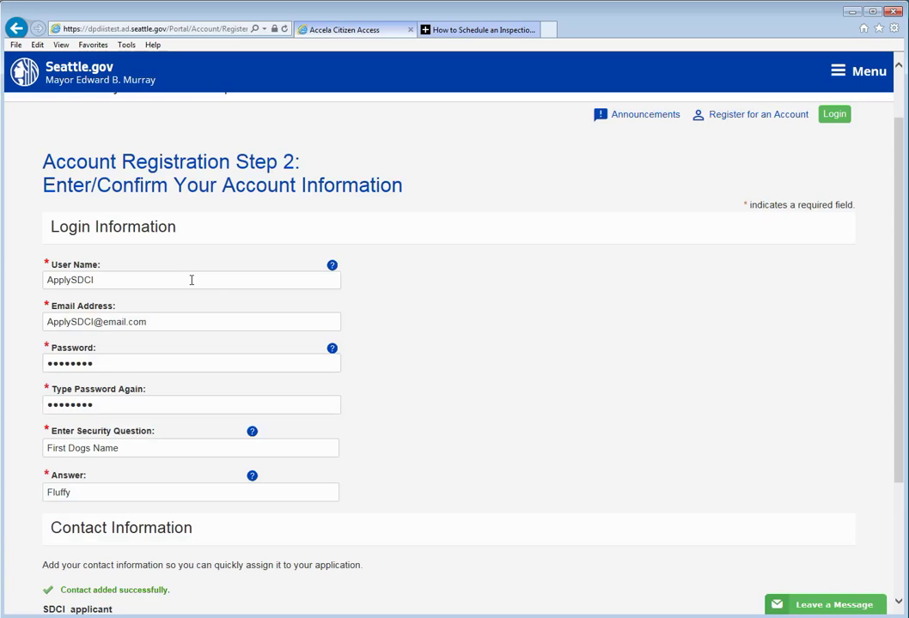
scroll(452, 359, down, 2)
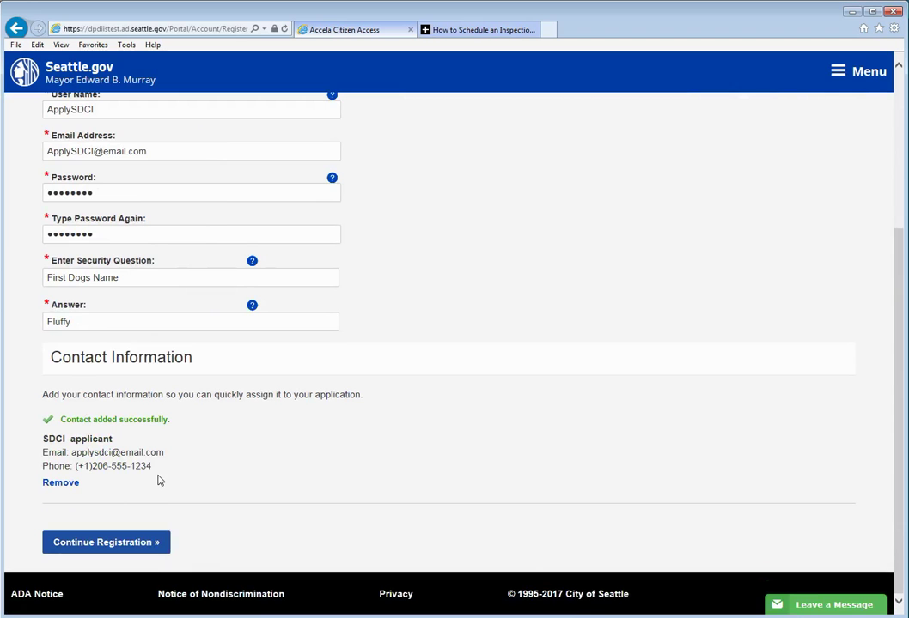
click(124, 545)
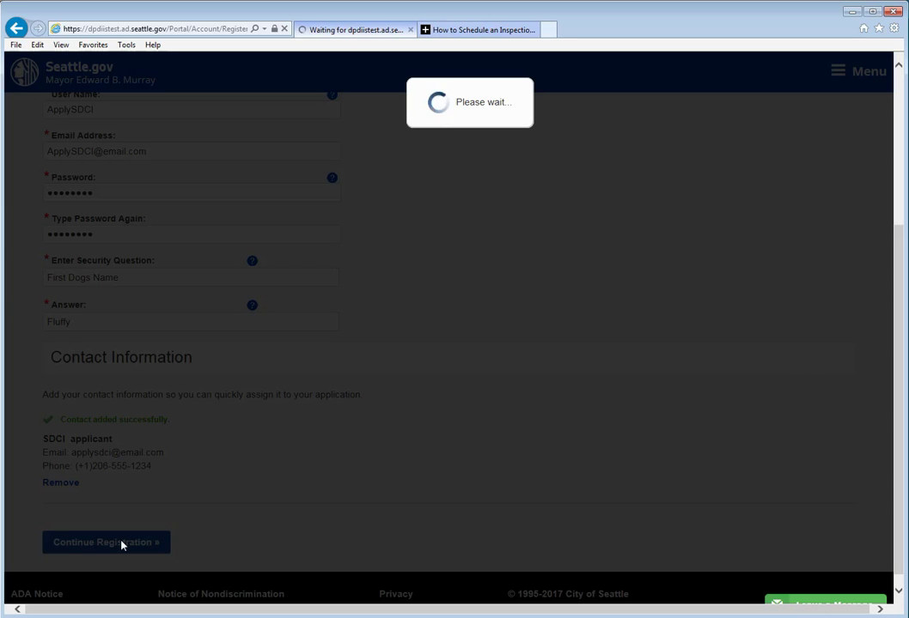
Scroll the success page to review the account and contact information sections
scroll(120, 544, down, 1)
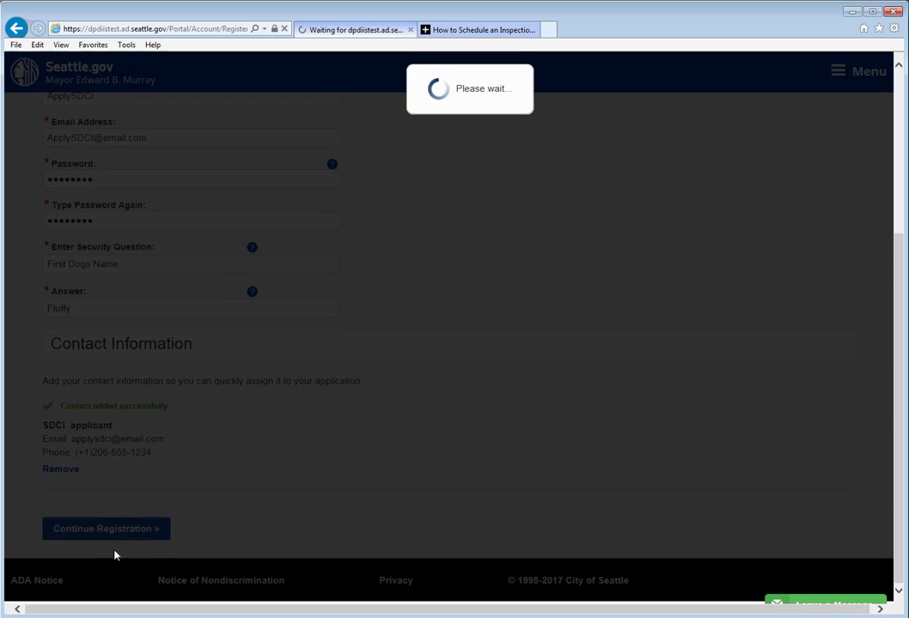
scroll(112, 563, up, 1)
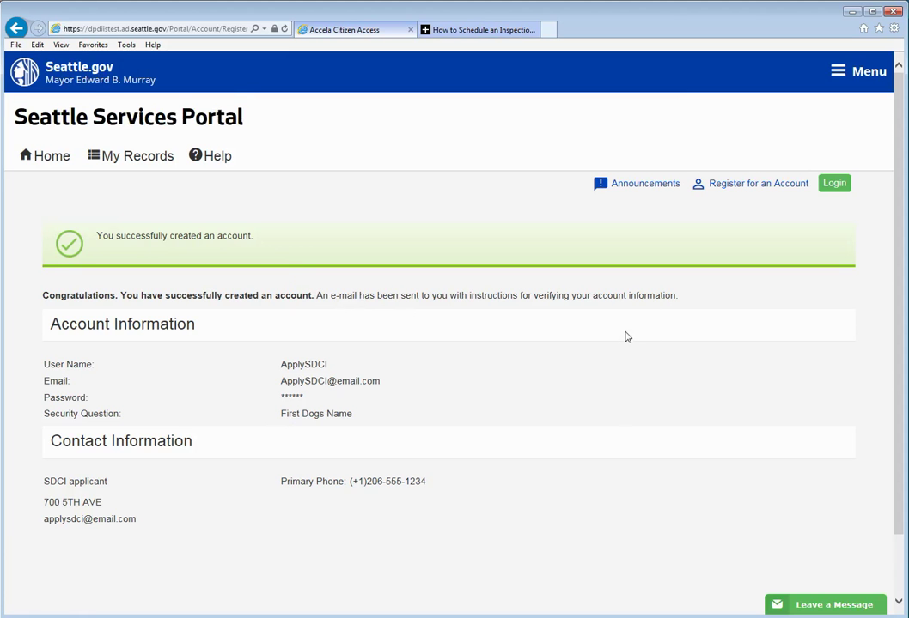
scroll(627, 337, down, 2)
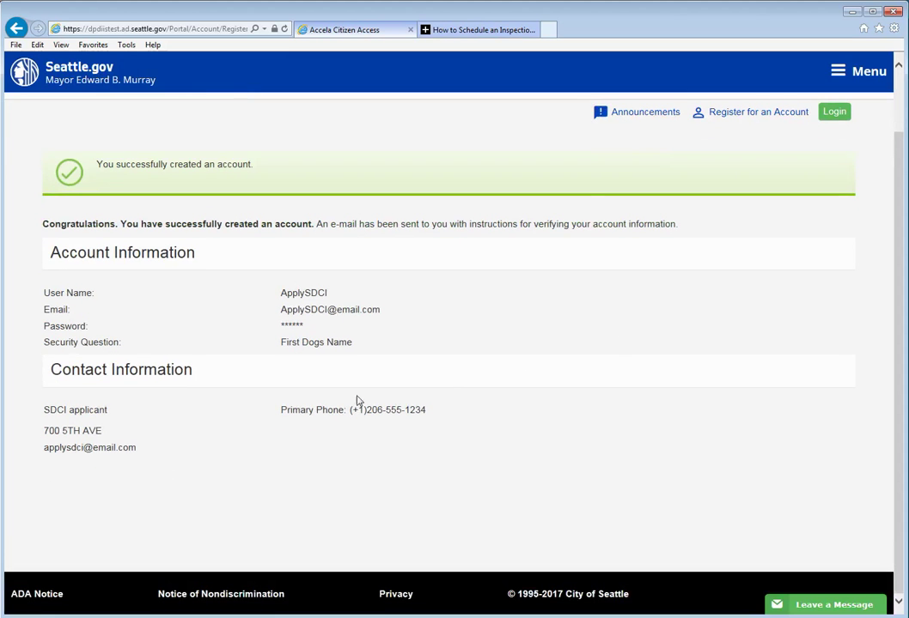